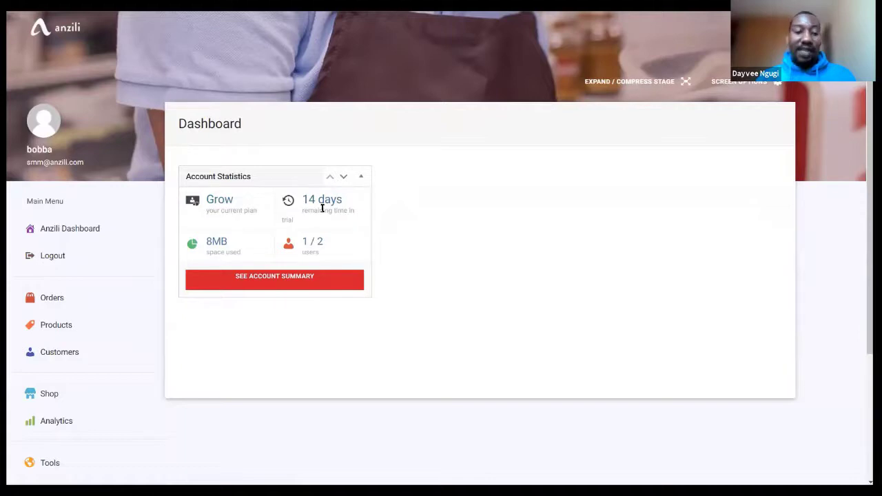
# View the live shop from the Anzili Dashboard, look through its home page, and close it again.
pyautogui.click(86, 232)
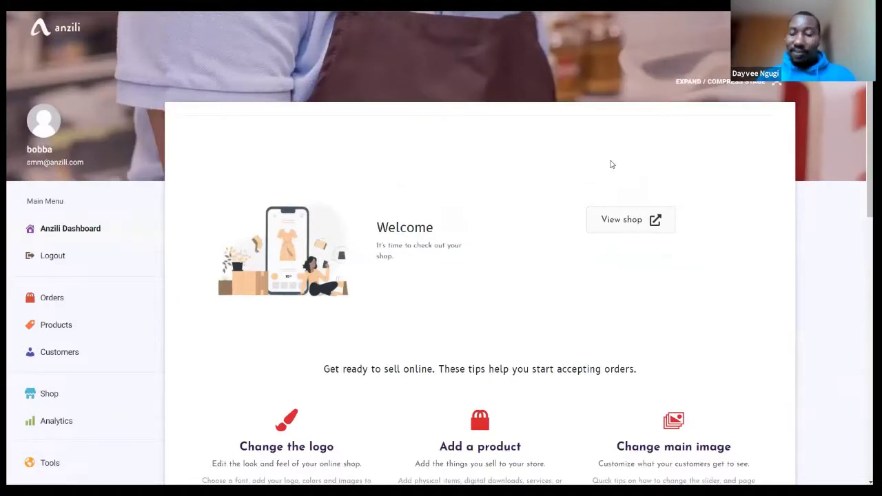
pyautogui.click(613, 221)
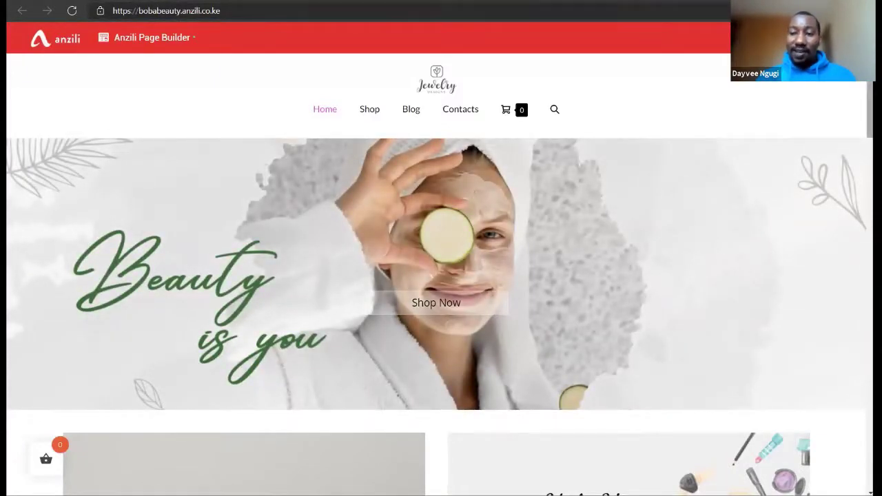
pyautogui.scroll(-1, 437, 275)
pyautogui.scroll(-10, 441, 276)
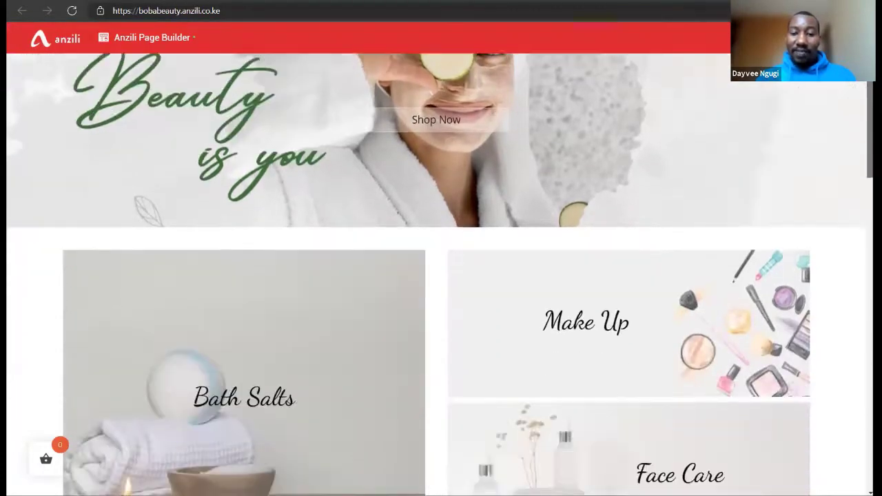
pyautogui.scroll(-5, 837, 203)
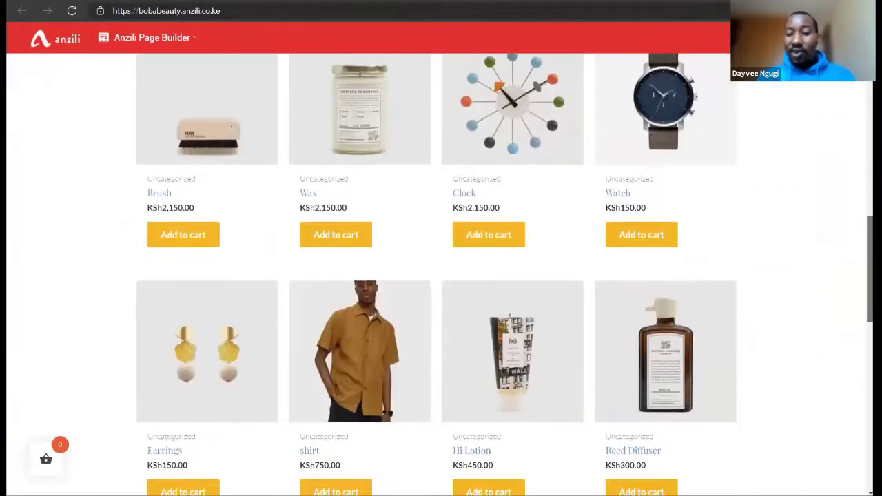
pyautogui.scroll(15, 441, 276)
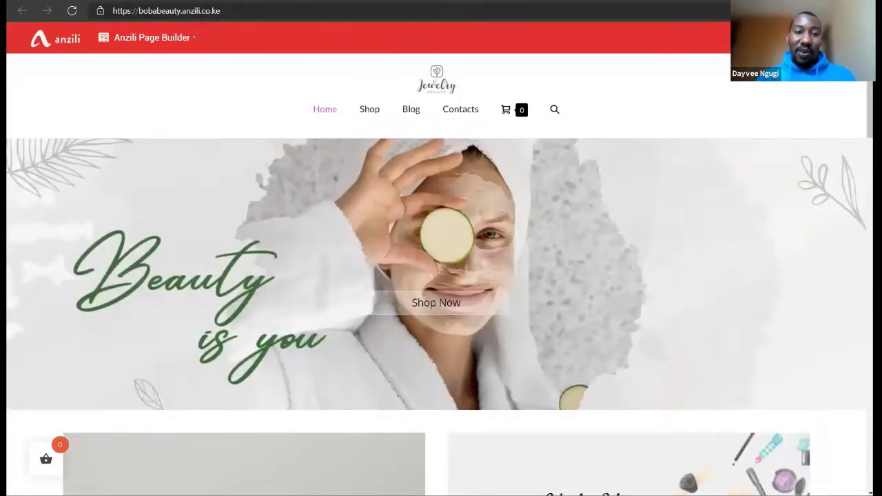
pyautogui.hotkey('ctrl', 'w')
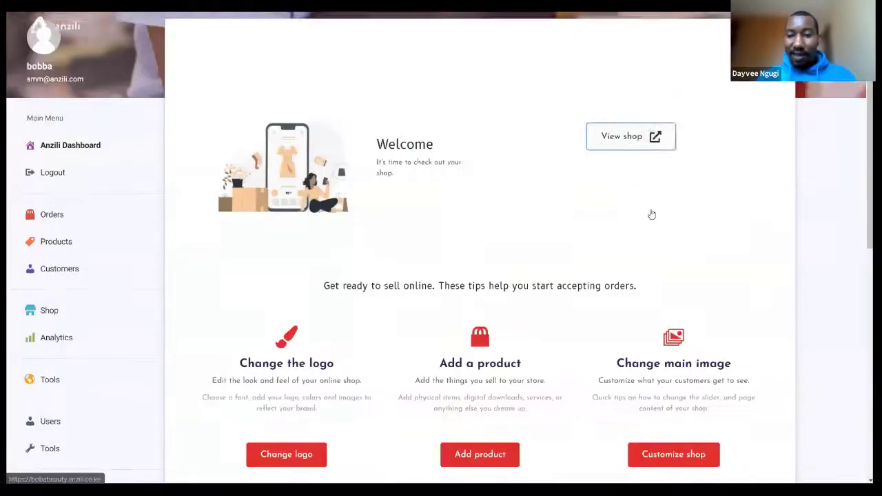
# Start changing the shop's logo and remove the existing logo in the header's Site Identity settings.
pyautogui.scroll(-3, 652, 214)
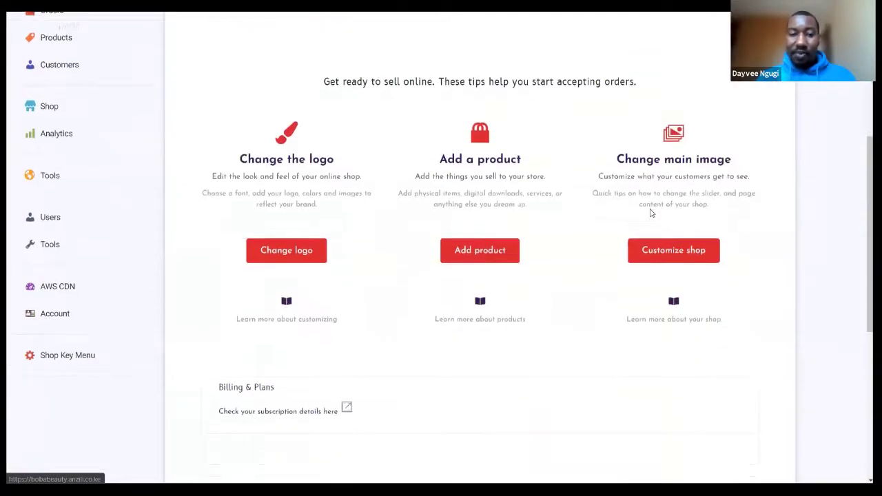
pyautogui.click(275, 254)
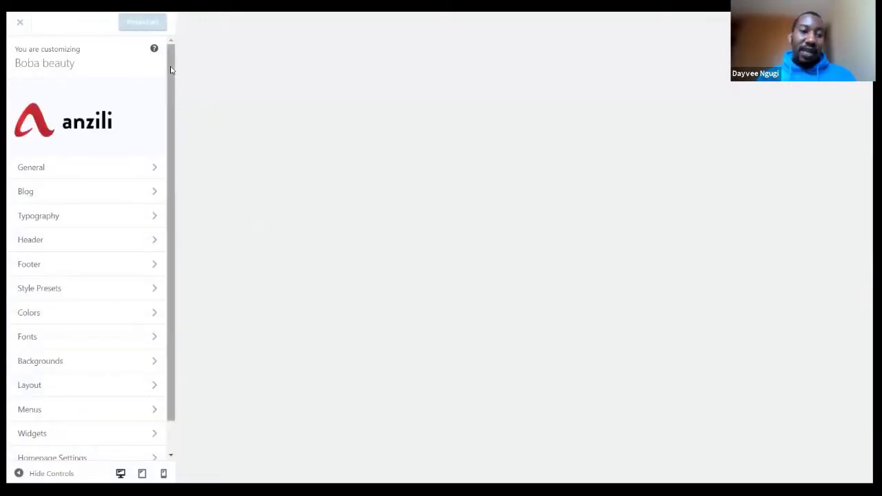
pyautogui.moveTo(170, 77); pyautogui.dragTo(167, 106)
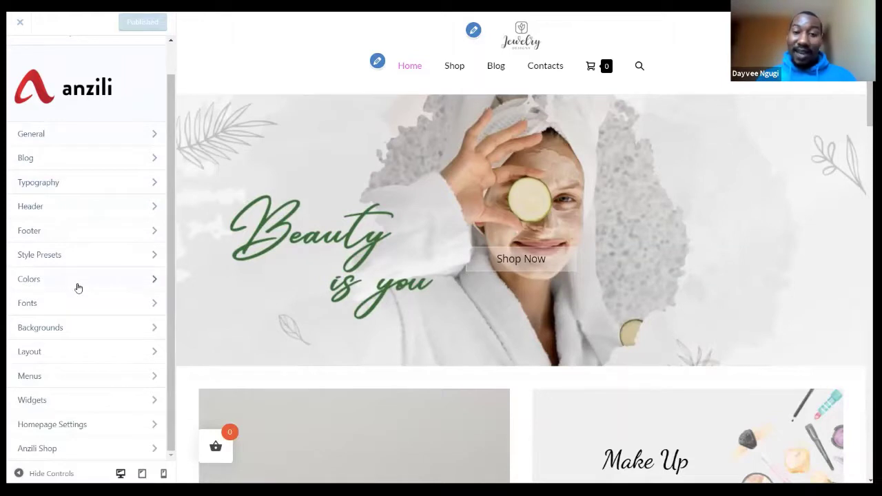
pyautogui.click(53, 209)
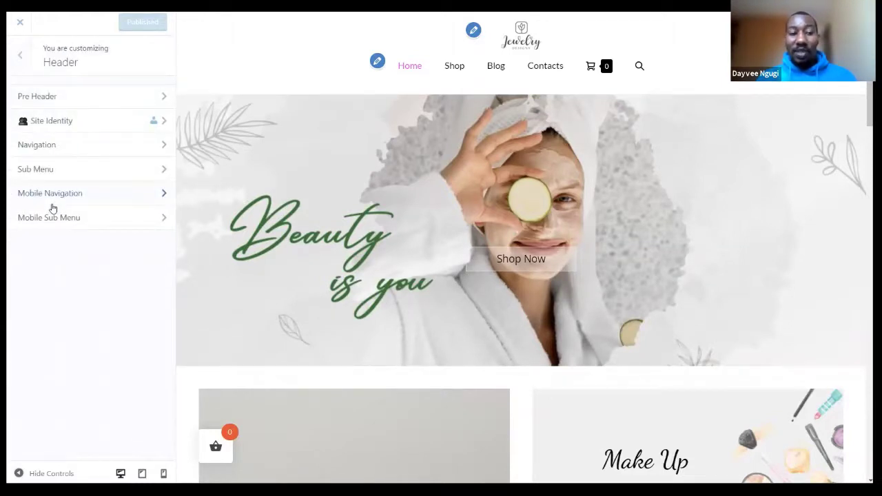
pyautogui.click(121, 125)
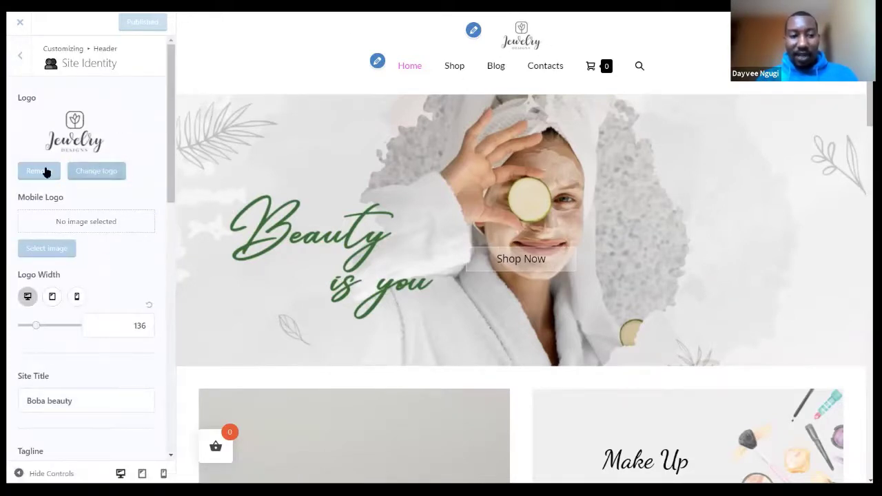
pyautogui.click(28, 178)
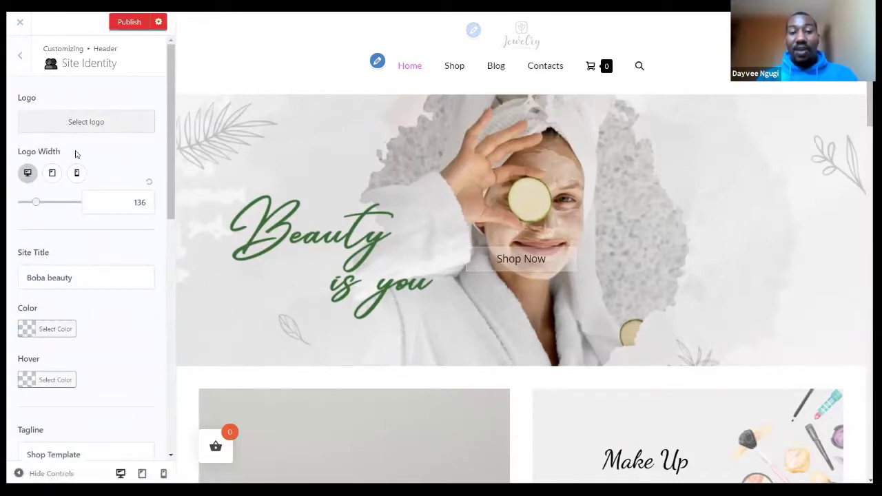
# Upload boba beauty.png from the Pictures folder as the new logo image.
pyautogui.click(107, 129)
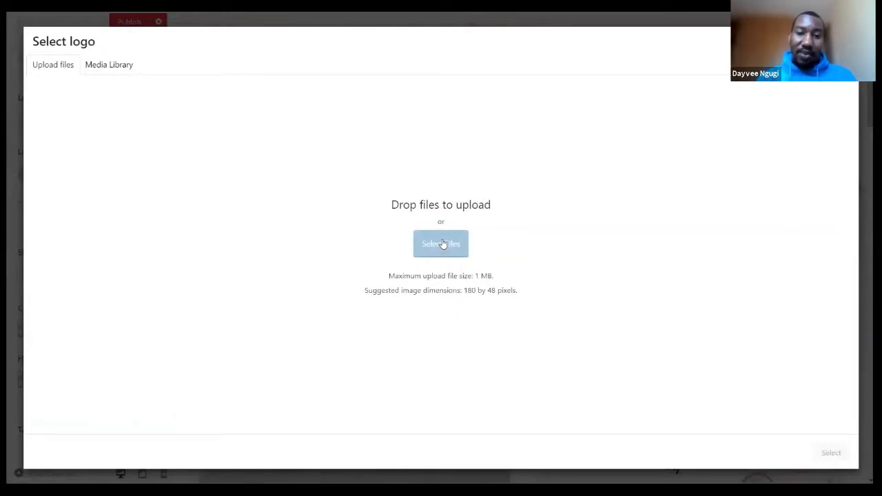
pyautogui.click(442, 244)
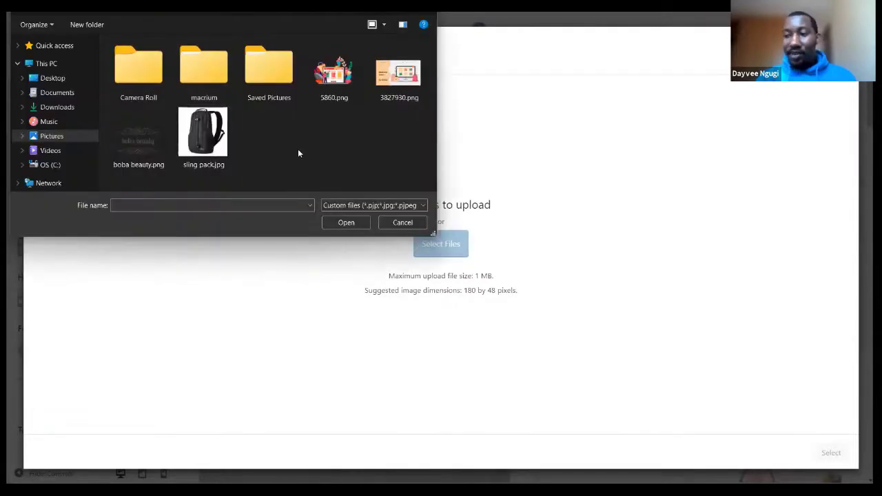
pyautogui.click(134, 148)
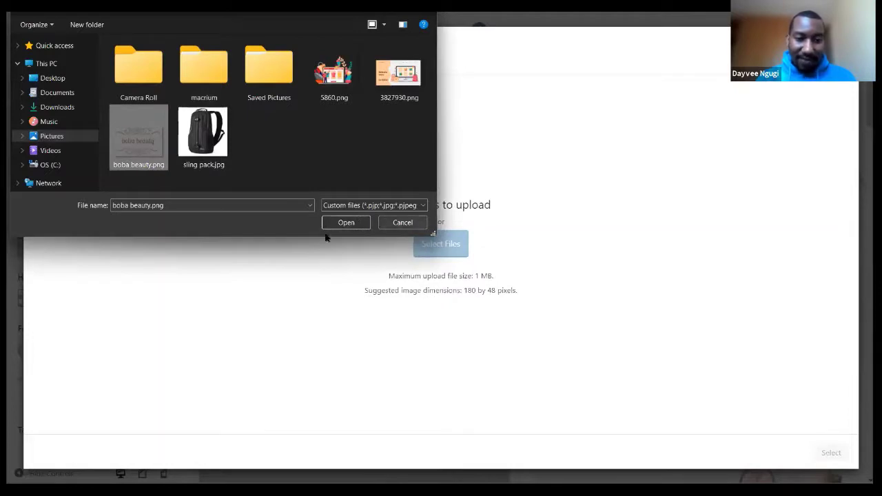
pyautogui.click(346, 223)
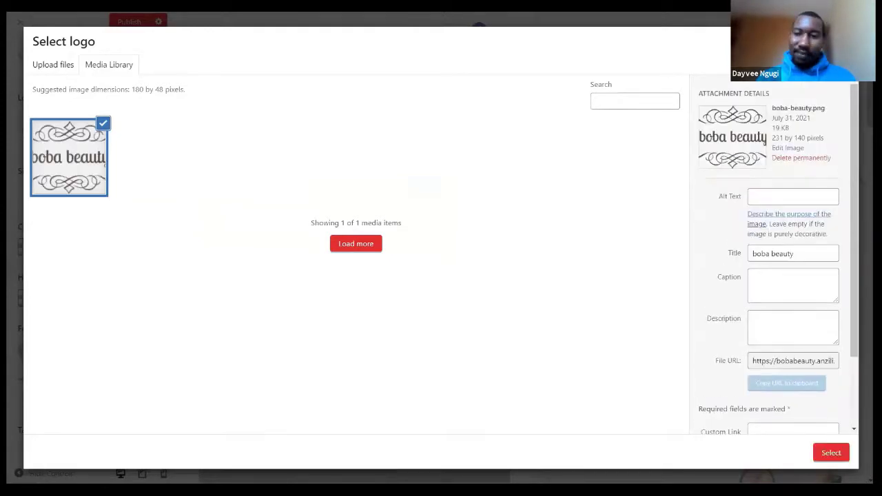
# Give the uploaded image the alt text "boba beauty logo" and apply it as the site logo.
pyautogui.click(800, 200)
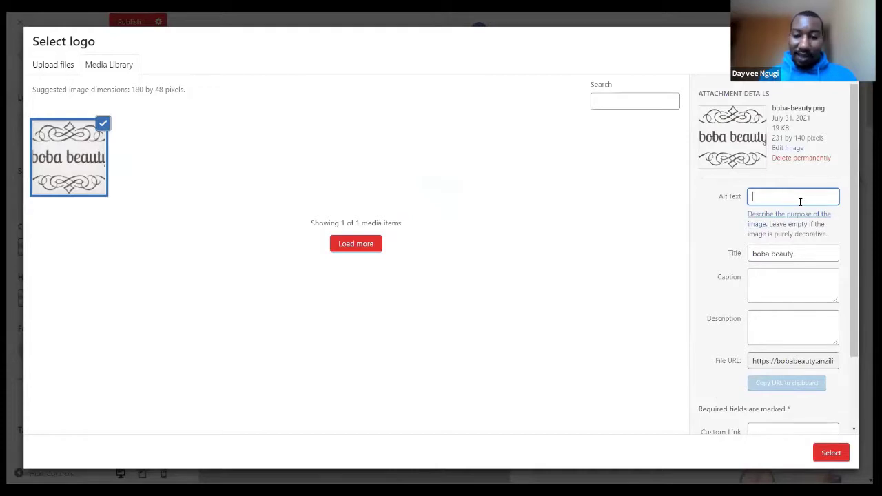
pyautogui.write('boba b')
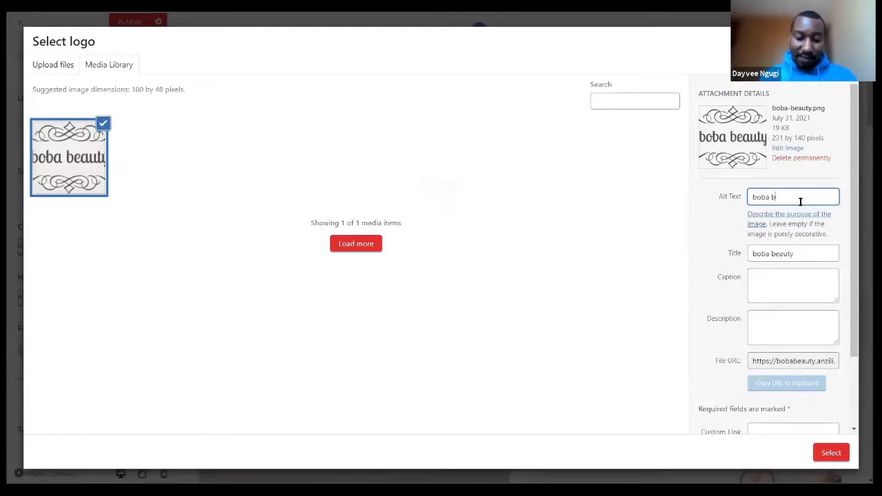
pyautogui.write('eauty lo')
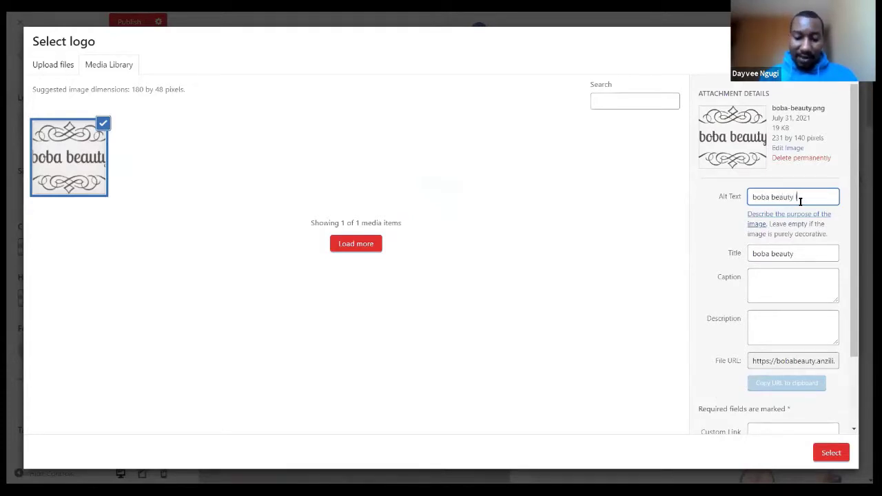
pyautogui.write('go')
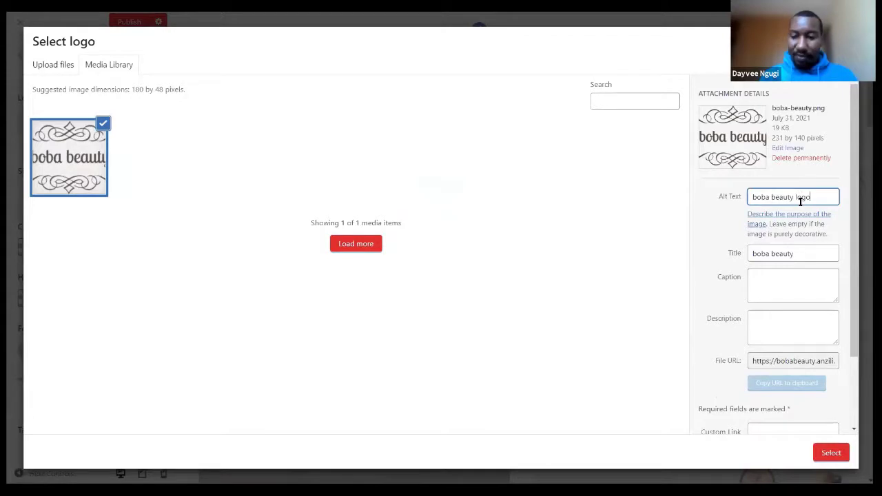
pyautogui.click(831, 454)
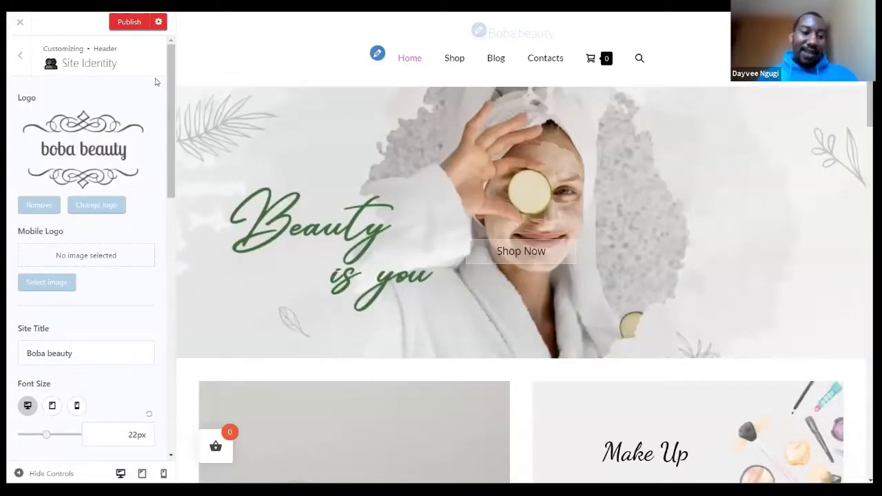
# Replace the site tagline with "great beauty comes with great responsibility" and publish the customizations.
pyautogui.scroll(-1, 170, 81)
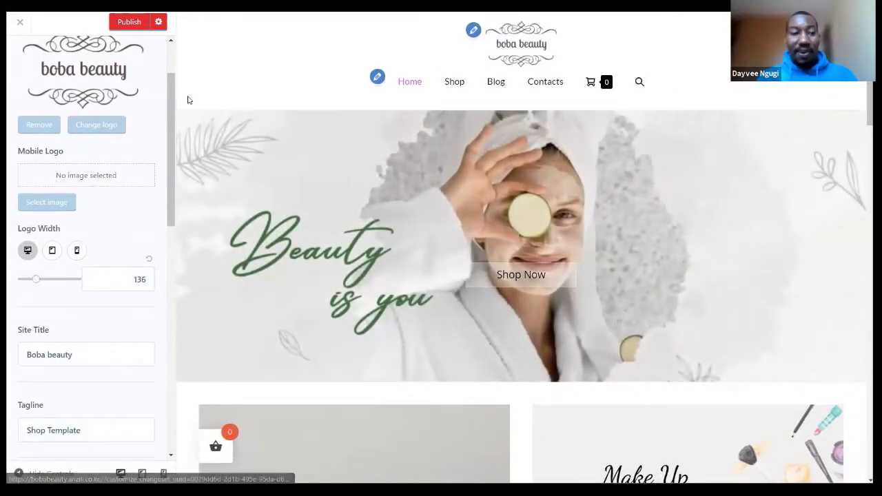
pyautogui.scroll(-2, 172, 98)
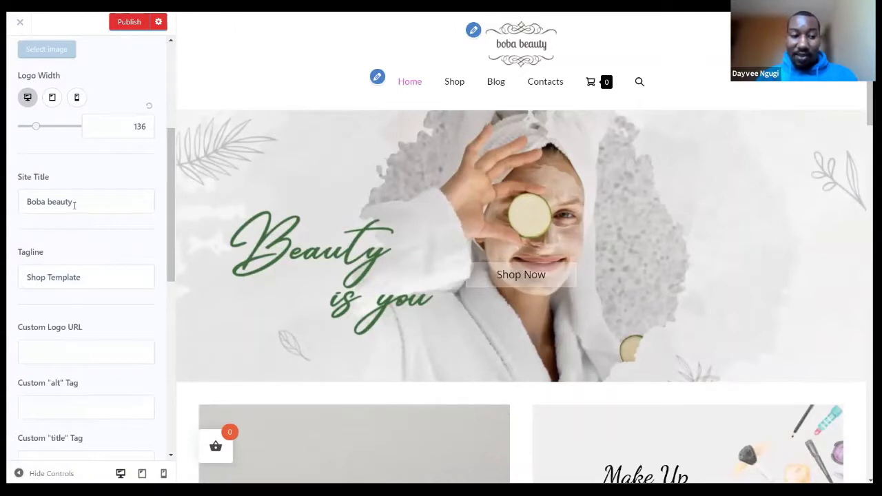
pyautogui.moveTo(84, 278); pyautogui.dragTo(18, 292)
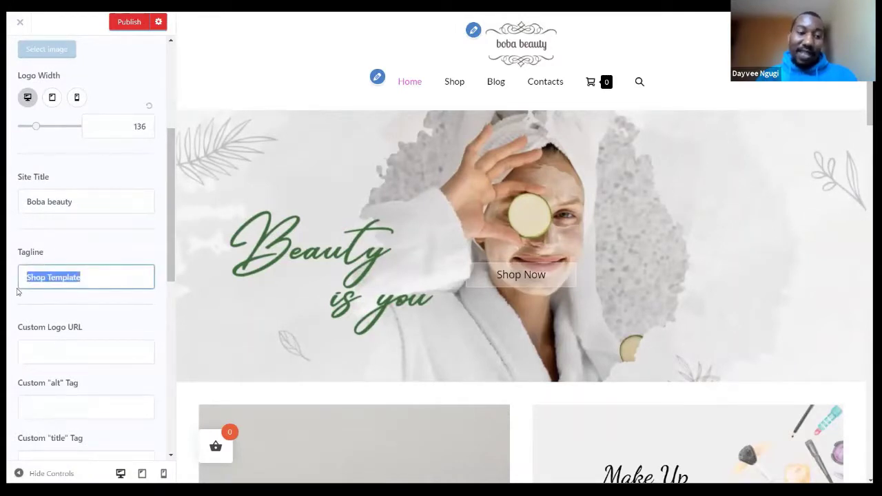
pyautogui.write('gr')
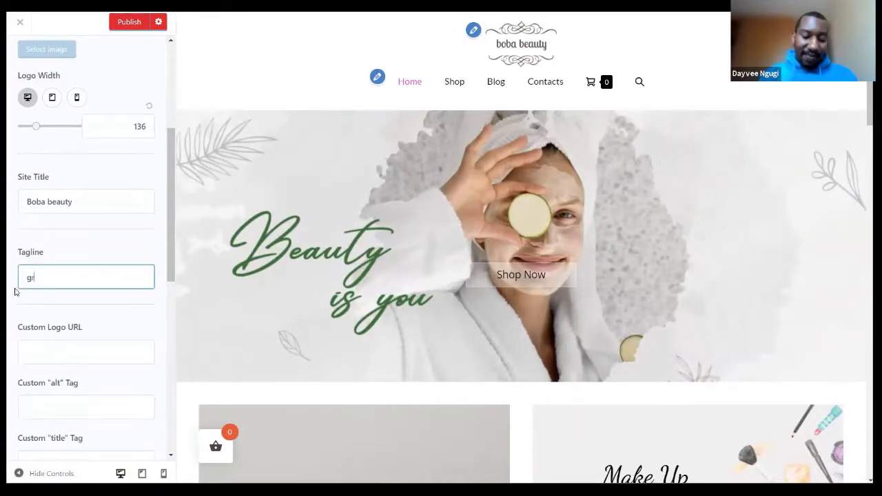
pyautogui.write('eat beau')
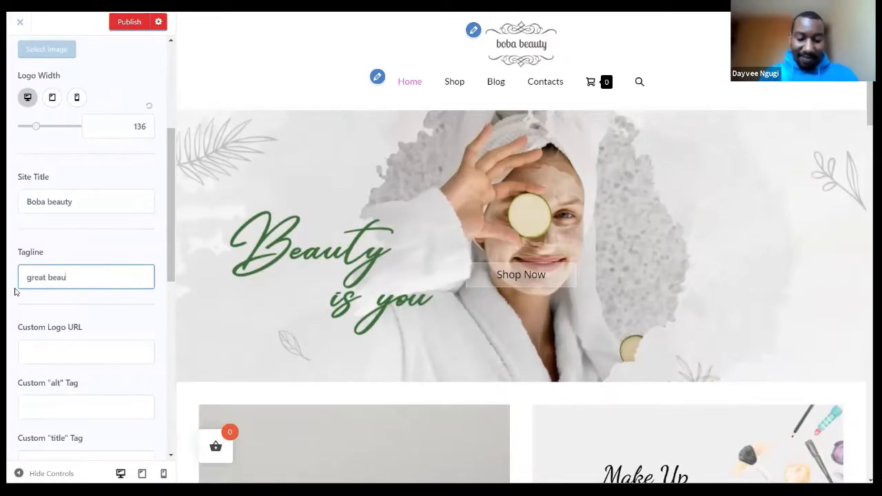
pyautogui.write('ty come')
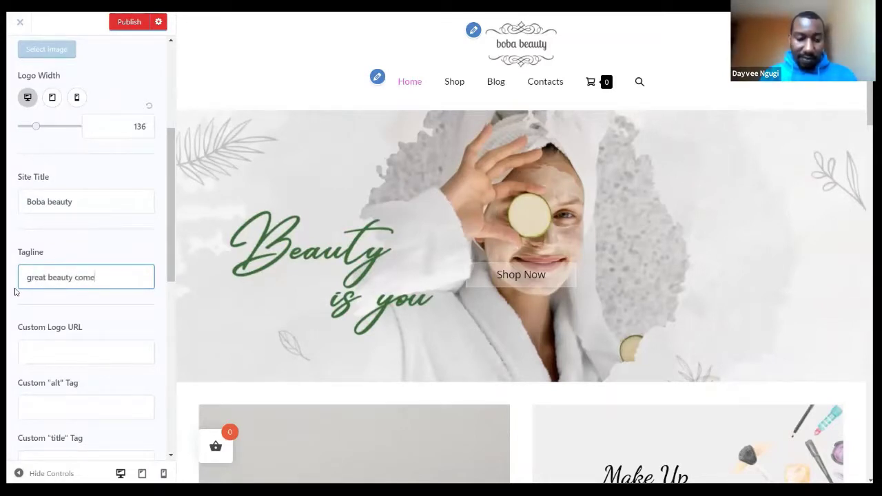
pyautogui.write('s with')
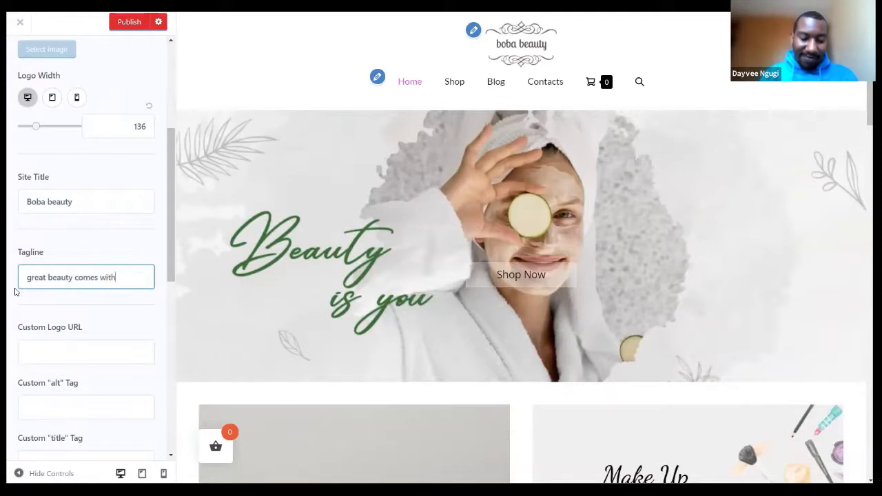
pyautogui.write(' great re')
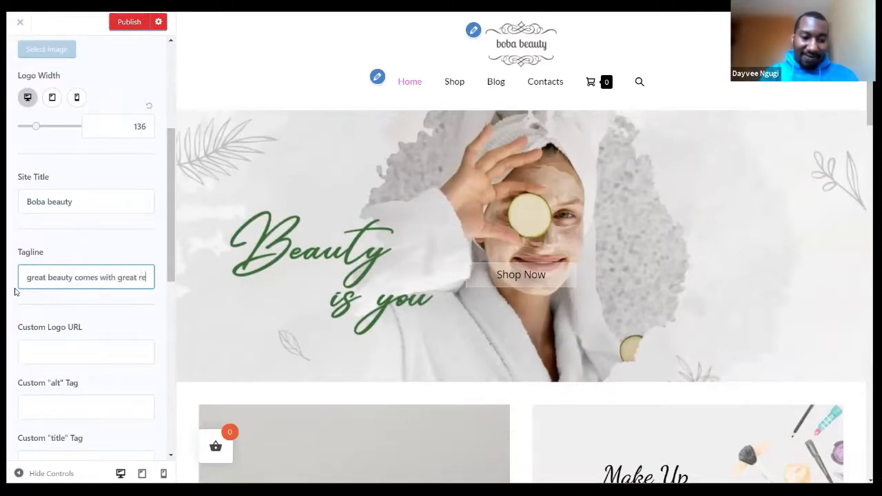
pyautogui.write('sponsibility')
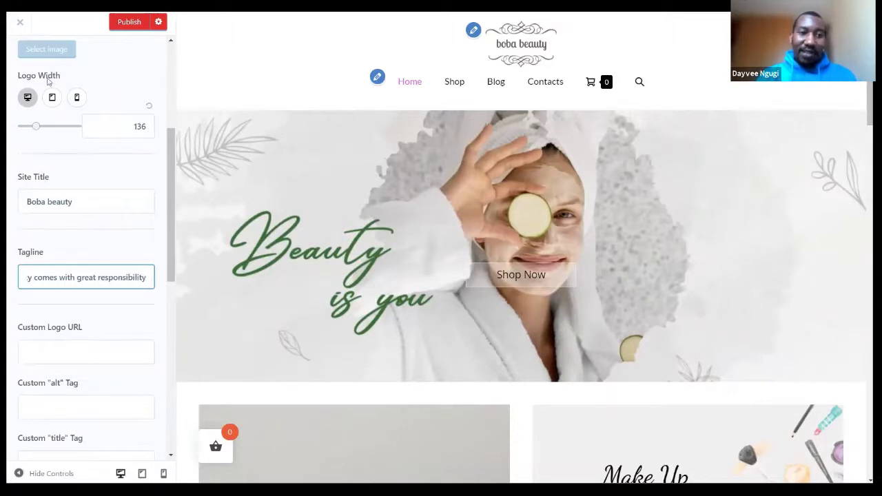
pyautogui.click(127, 28)
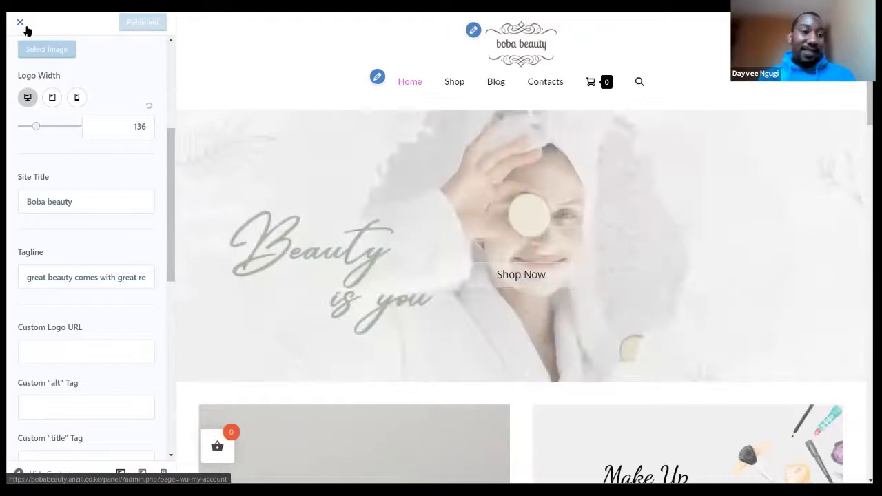
# Close the customizer and return to the selling tips on the Anzili Dashboard.
pyautogui.click(24, 26)
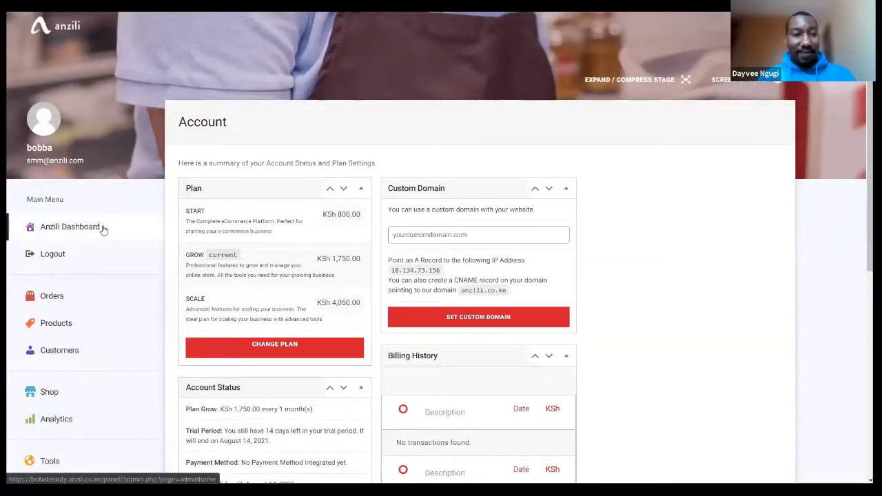
pyautogui.click(69, 226)
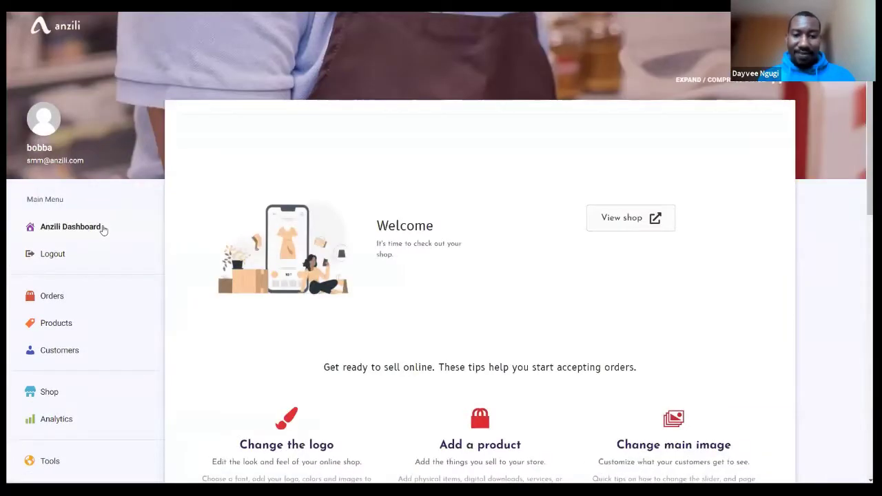
pyautogui.scroll(-2, 476, 246)
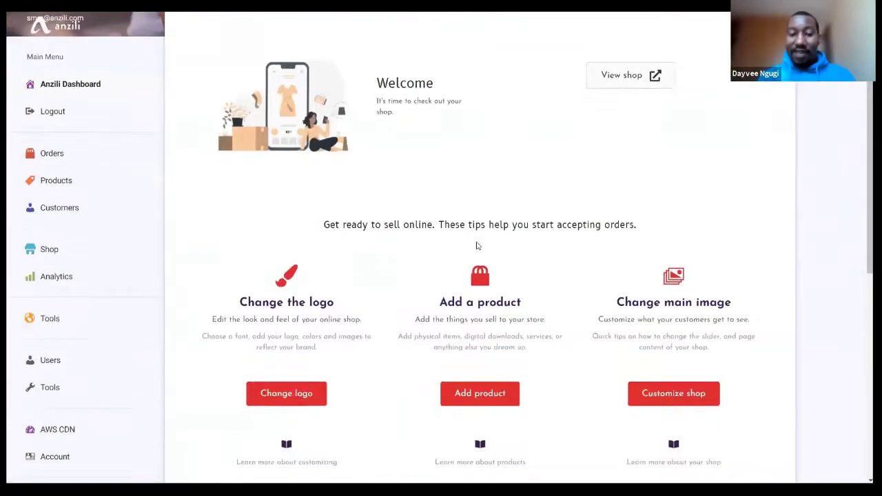
pyautogui.scroll(-1, 476, 247)
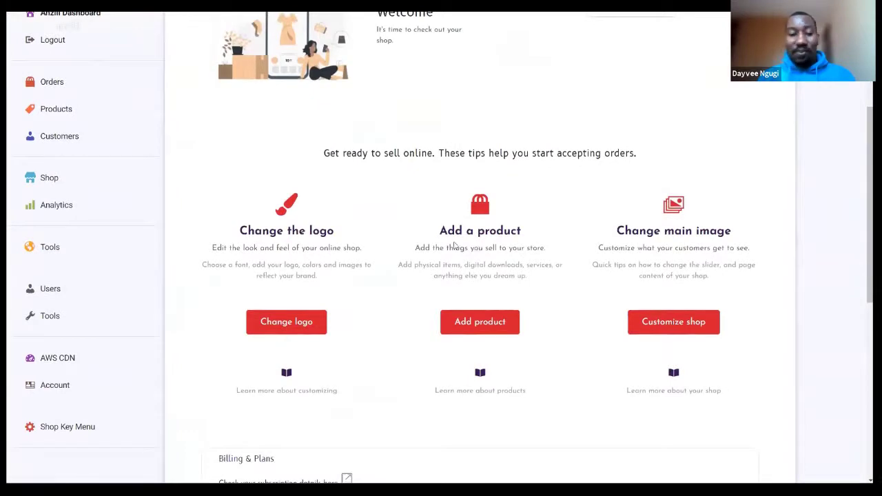
# Read the help article on changing the shop title and logo, and return to the dashboard tips.
pyautogui.scroll(-2, 737, 264)
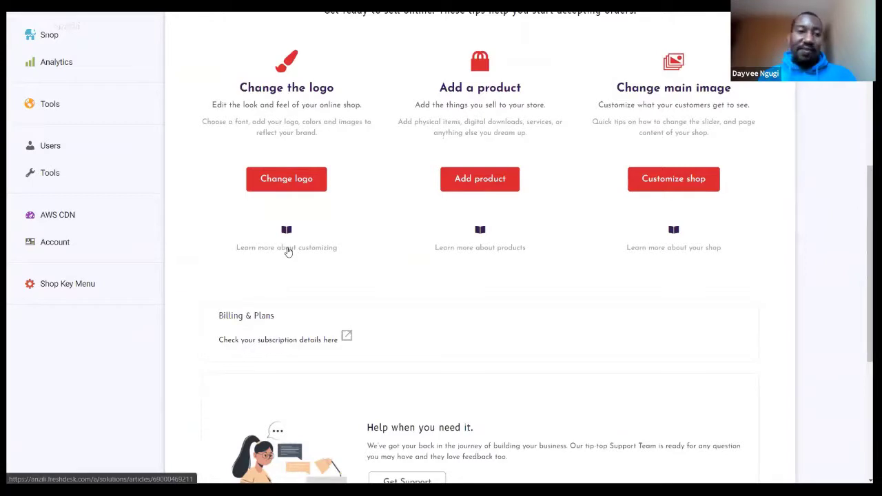
pyautogui.click(287, 249)
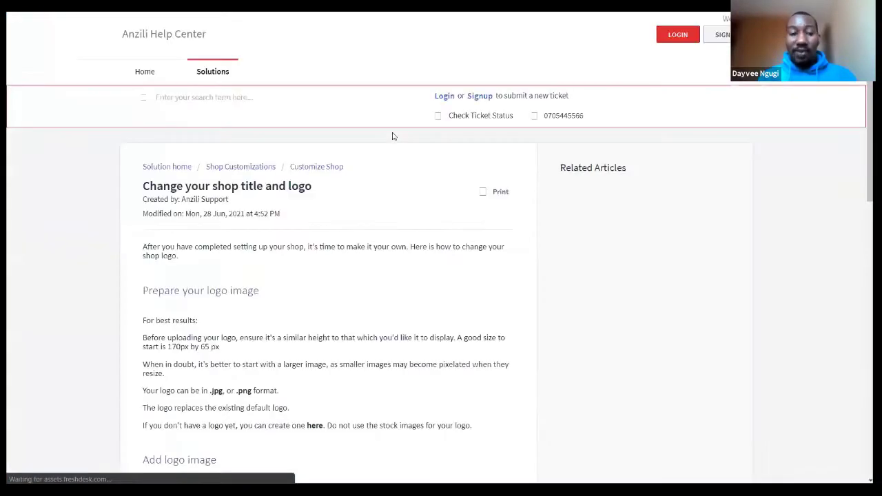
pyautogui.scroll(-4, 367, 239)
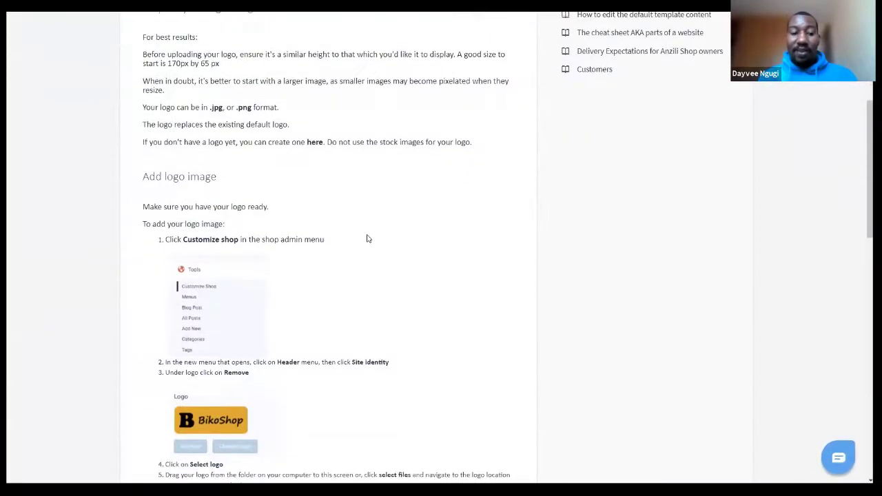
pyautogui.scroll(-4, 367, 238)
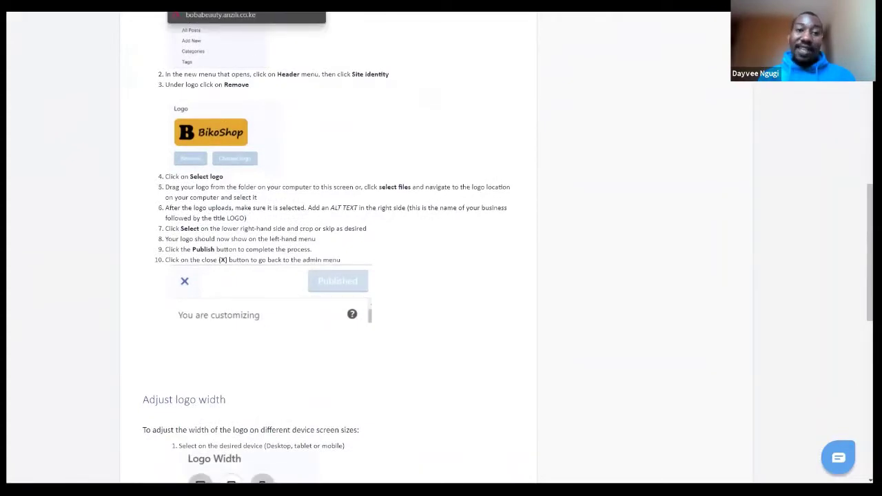
pyautogui.click(221, 6)
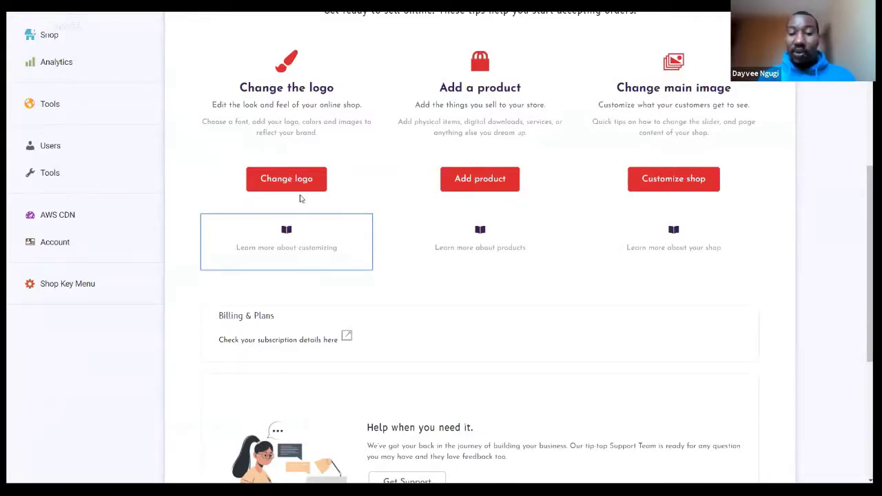
# Start a new product from the dashboard tips and name it "Backpack".
pyautogui.click(485, 184)
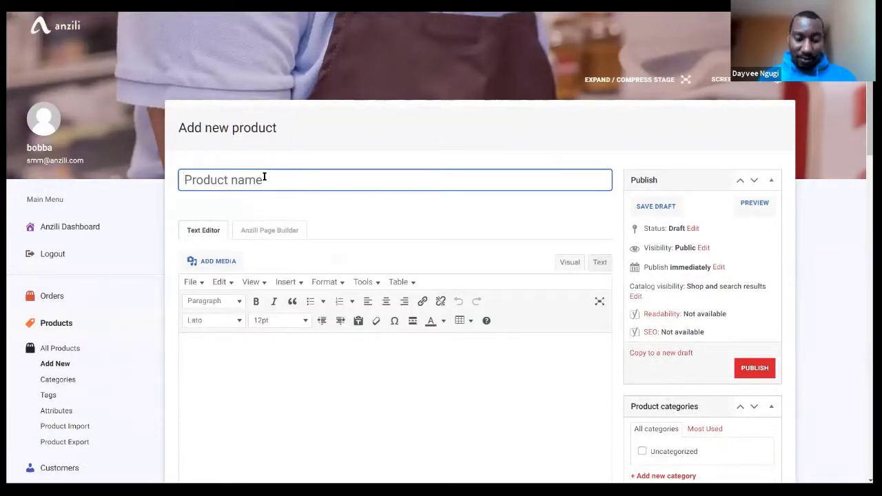
pyautogui.write('B')
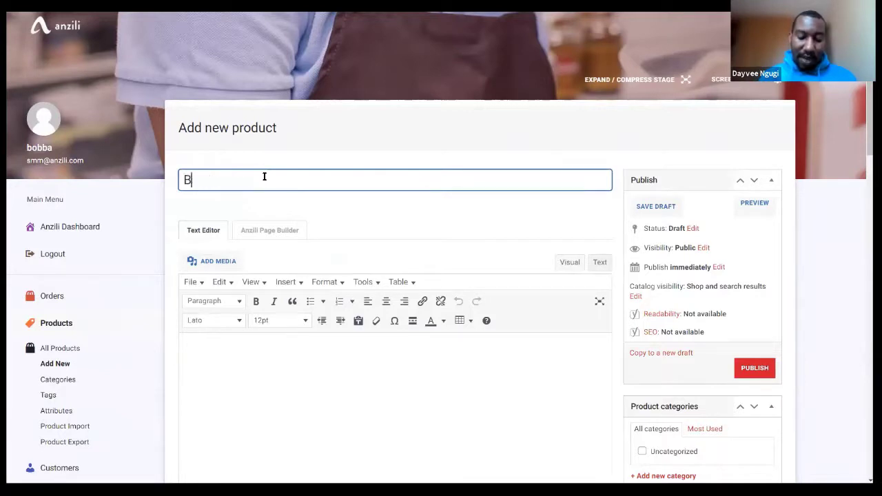
pyautogui.write('ackpack')
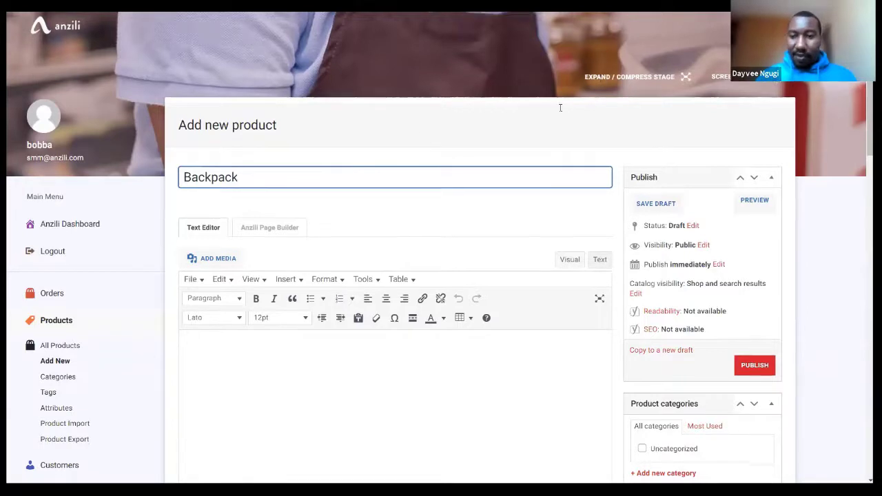
# Write the product description as two separate paragraphs, "kid friendly" and "original fur".
pyautogui.scroll(-1, 246, 299)
pyautogui.click(254, 300)
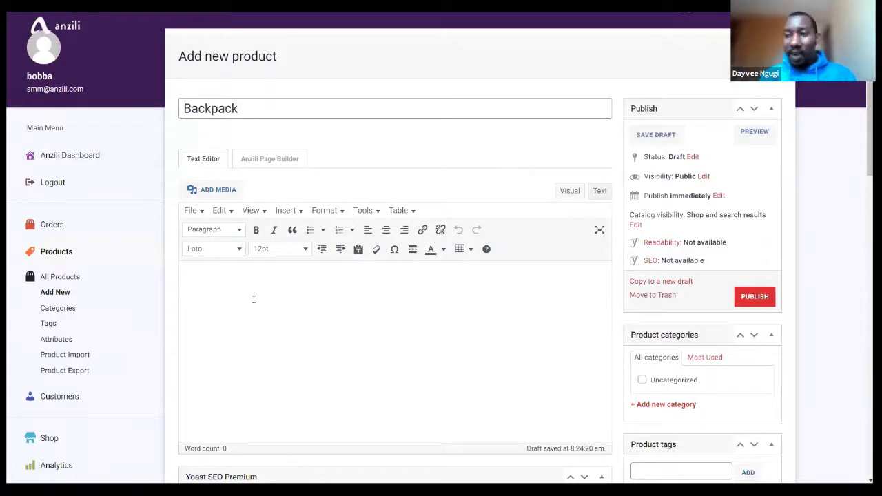
pyautogui.write('kid ')
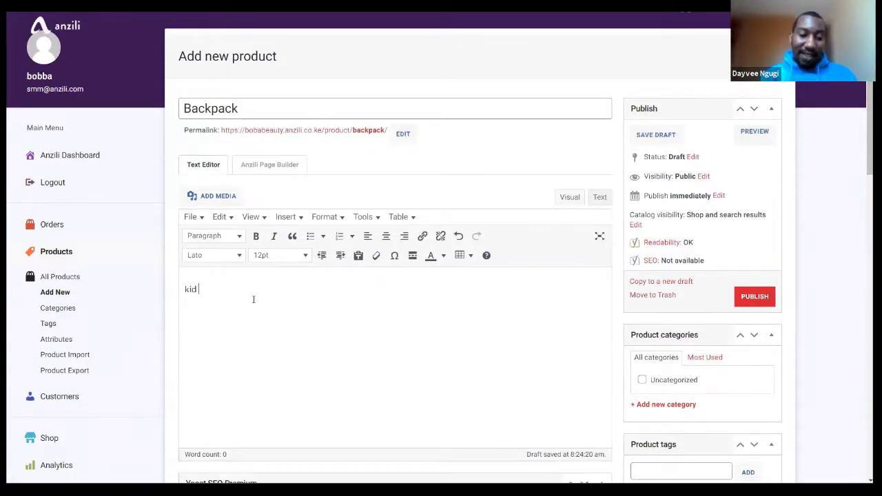
pyautogui.write('friendly')
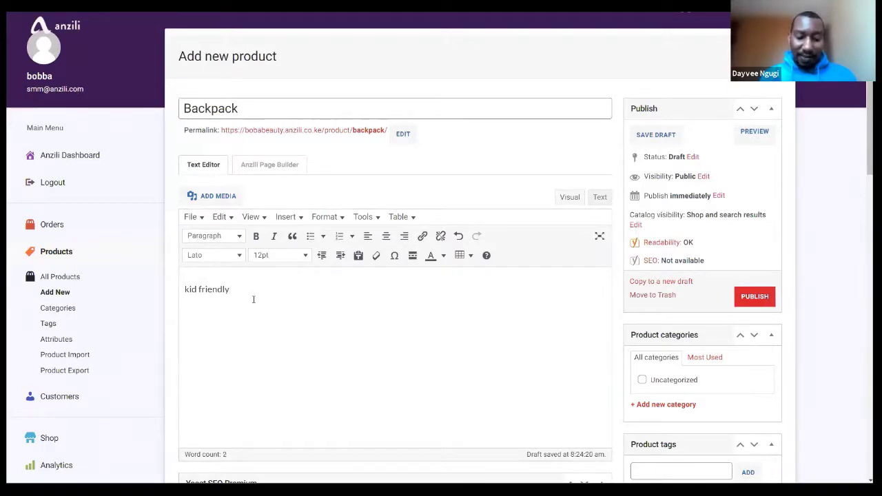
pyautogui.write('original fur')
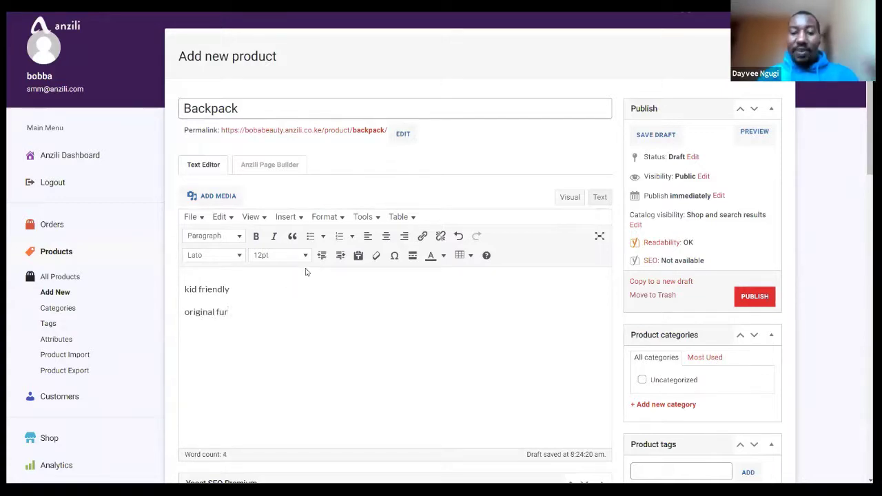
# Set the backpack's regular price to 1200 KSh in the product data.
pyautogui.scroll(-9, 589, 298)
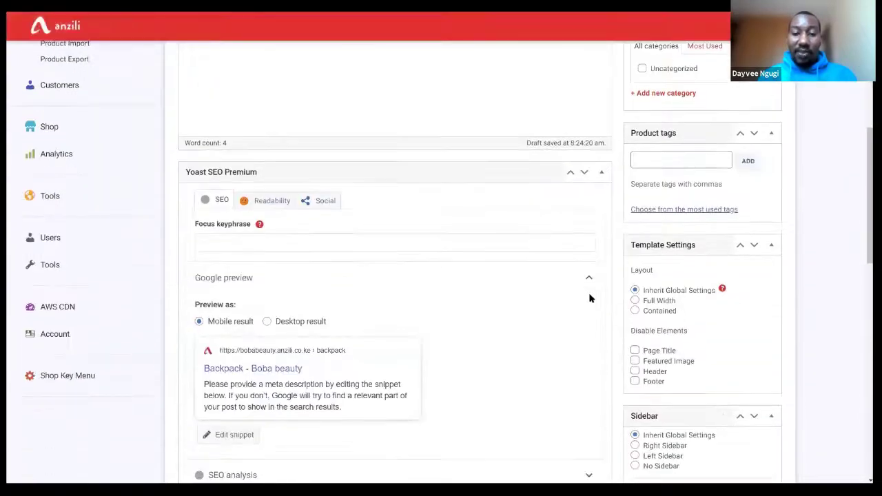
pyautogui.scroll(-5, 590, 299)
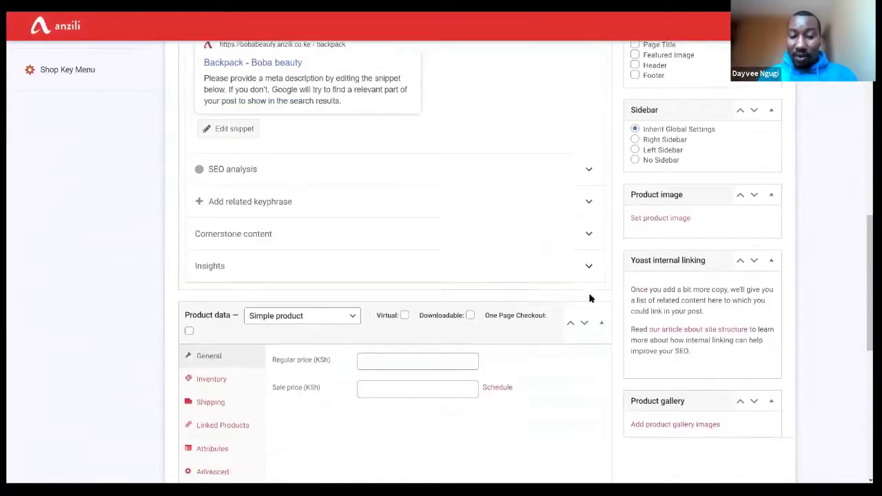
pyautogui.scroll(-2, 590, 294)
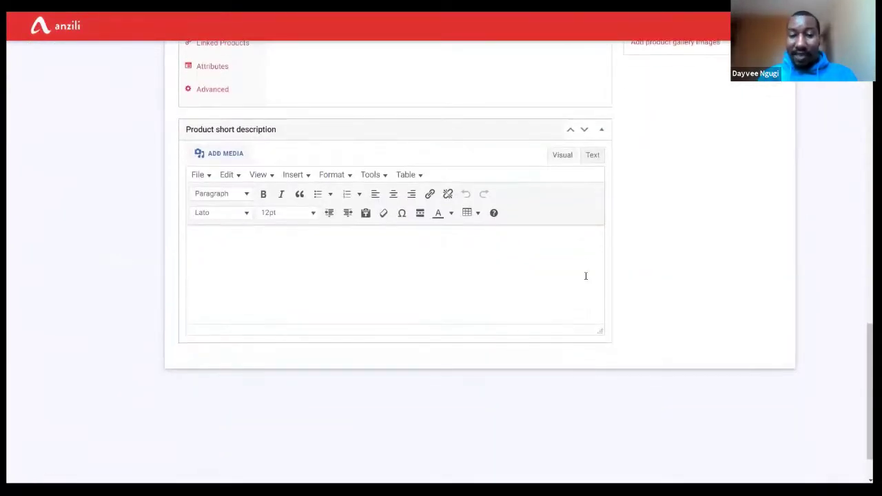
pyautogui.middleClick(584, 273)
pyautogui.click(584, 273)
pyautogui.scroll(-1, 584, 274)
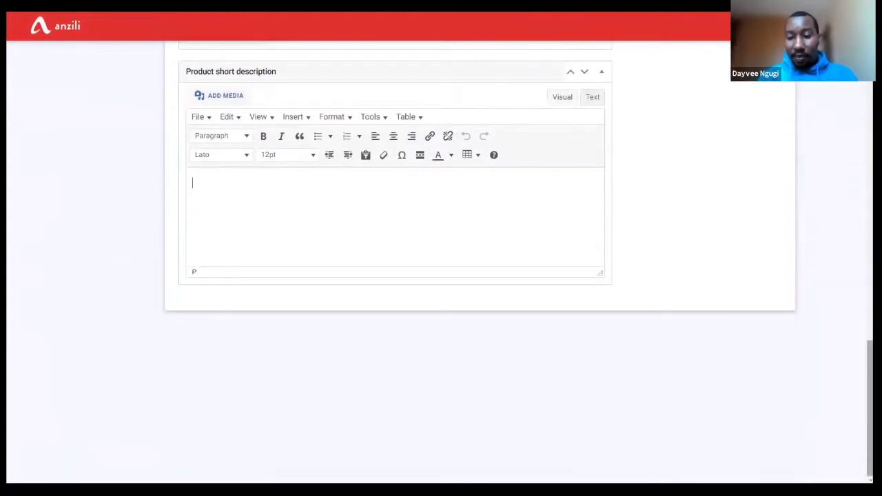
pyautogui.scroll(5, 699, 291)
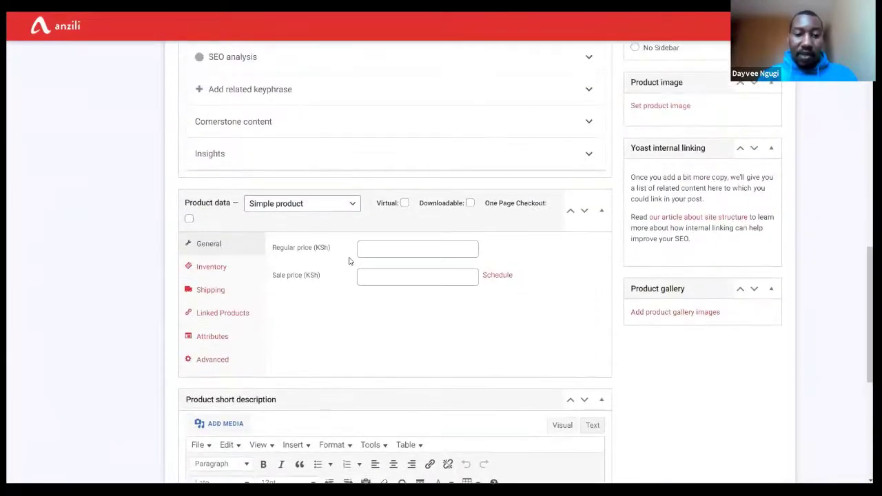
pyautogui.click(392, 250)
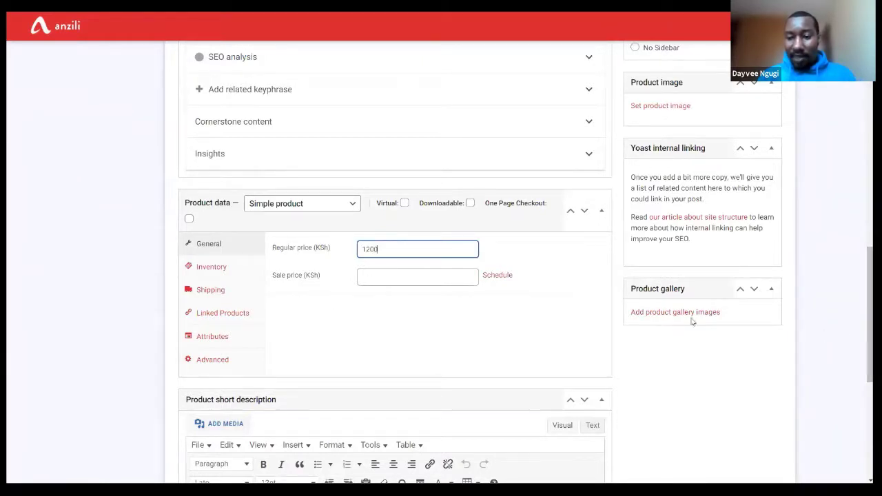
# Upload sling pack.jpg from the Pictures folder for use as the product image.
pyautogui.click(661, 106)
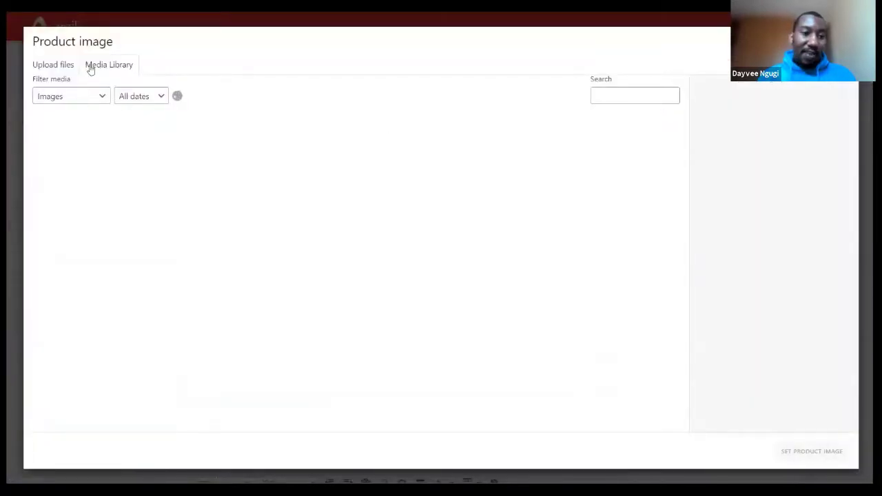
pyautogui.click(53, 67)
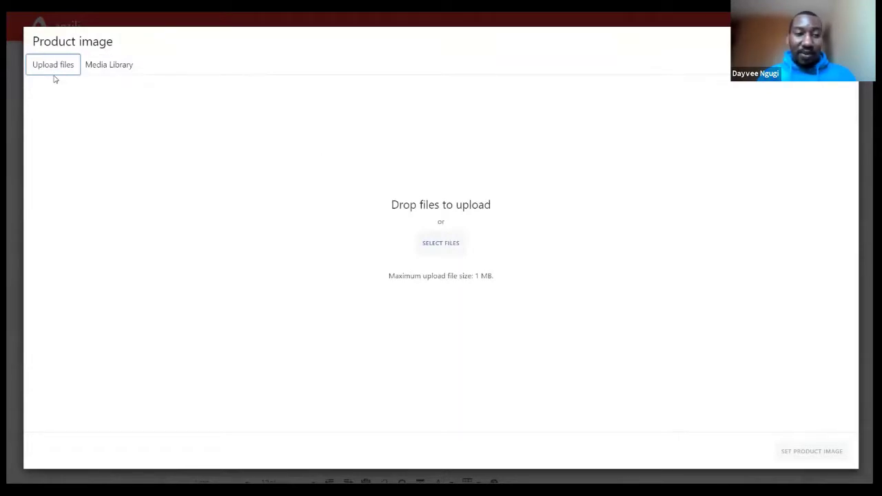
pyautogui.click(455, 253)
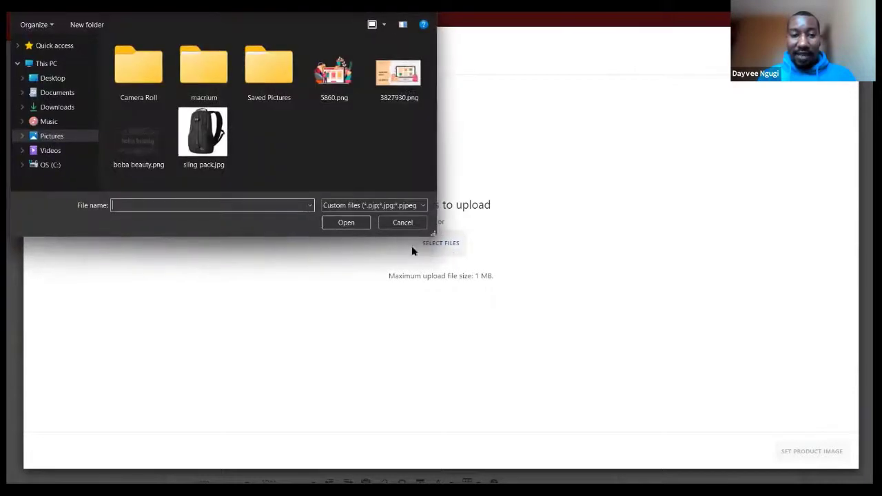
pyautogui.click(220, 152)
pyautogui.click(352, 221)
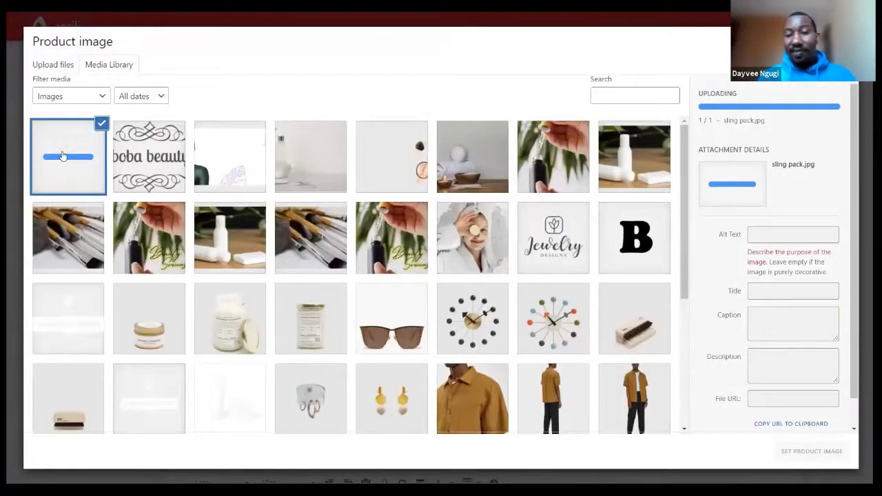
# Give the uploaded photo the alt text "slim backpack" and set it as the product image.
pyautogui.click(772, 202)
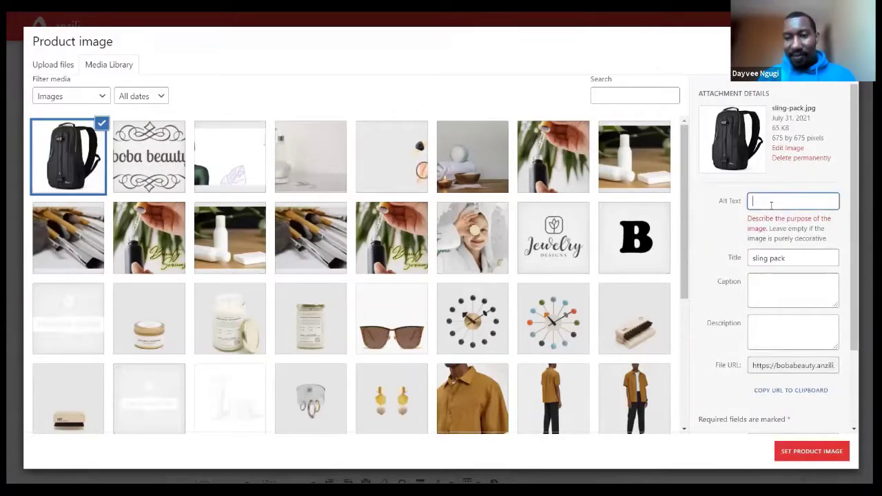
pyautogui.write('sl')
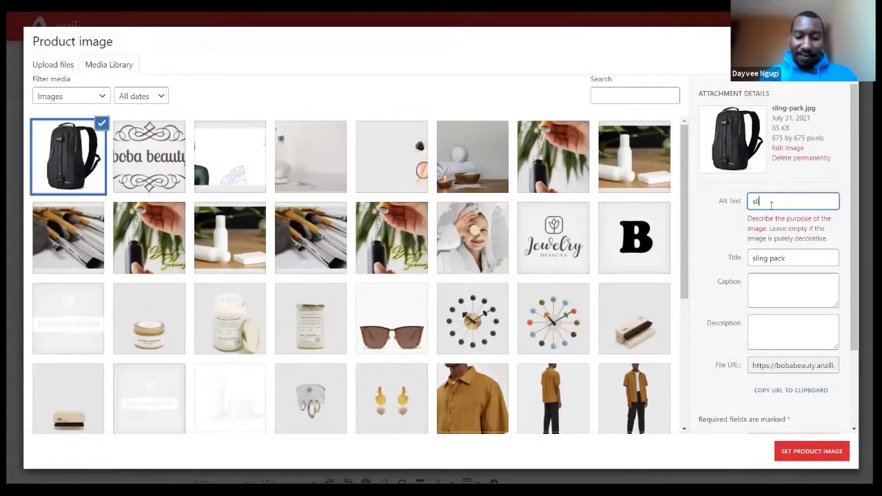
pyautogui.write('im bac')
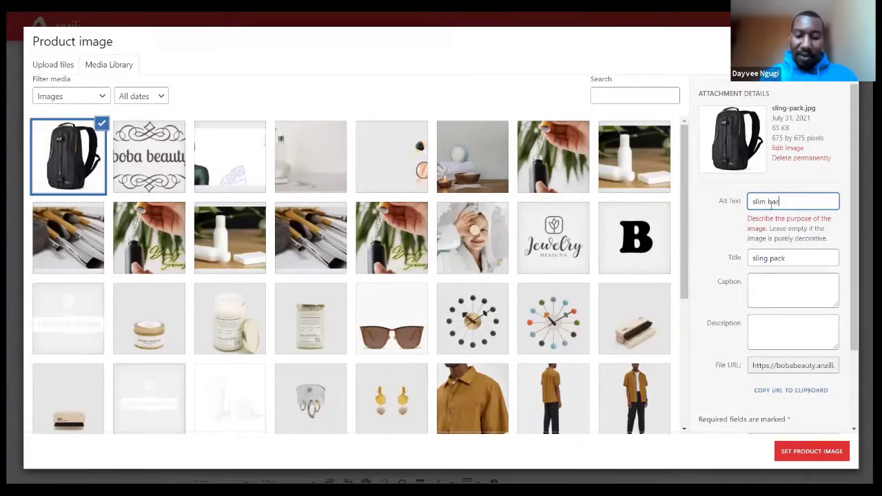
pyautogui.write('kpack')
pyautogui.click(813, 451)
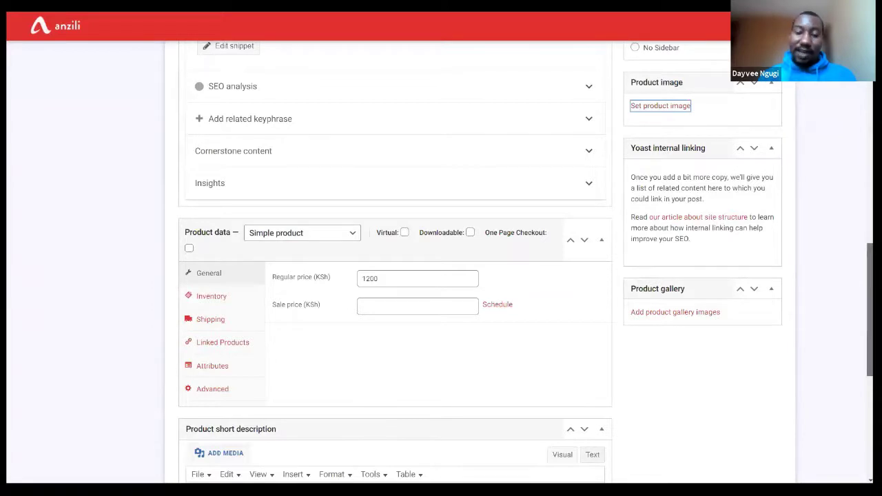
# Publish the Backpack product.
pyautogui.scroll(2, 526, 260)
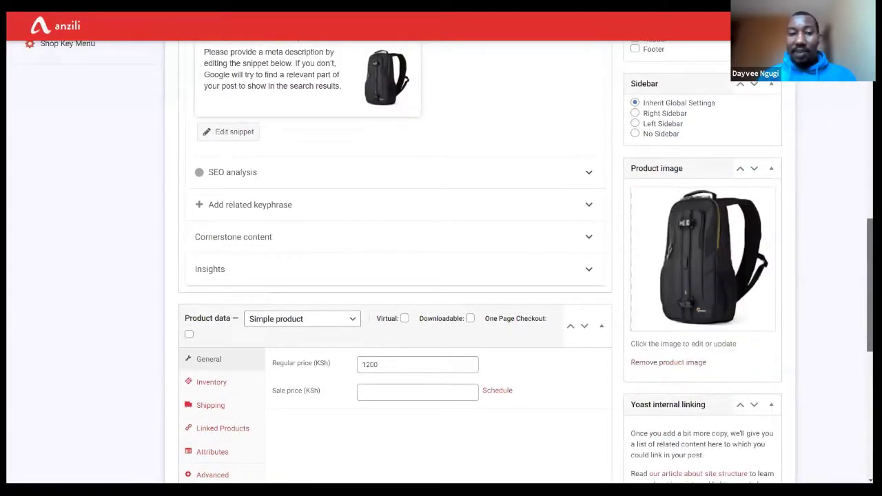
pyautogui.scroll(10, 441, 262)
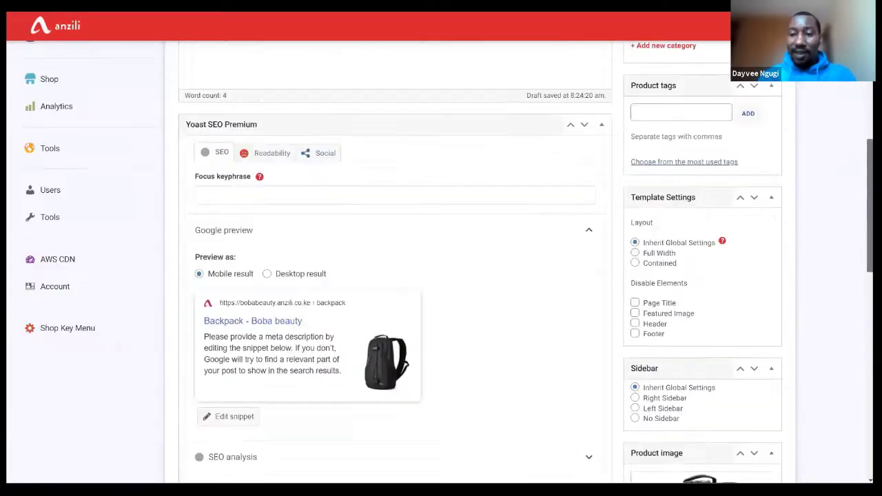
pyautogui.scroll(1, 827, 171)
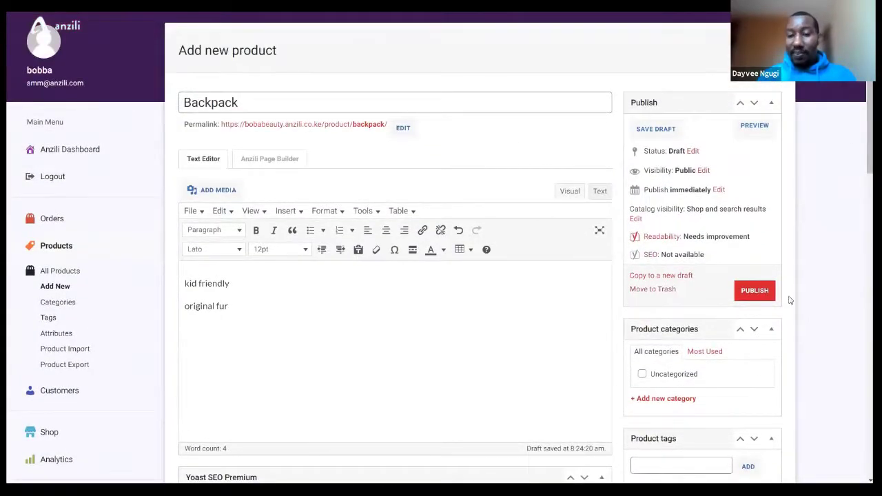
pyautogui.click(748, 293)
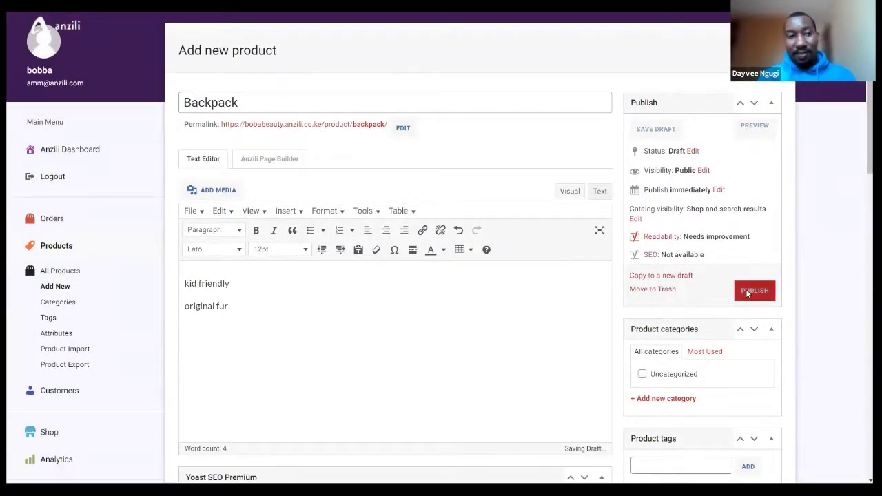
pyautogui.click(756, 295)
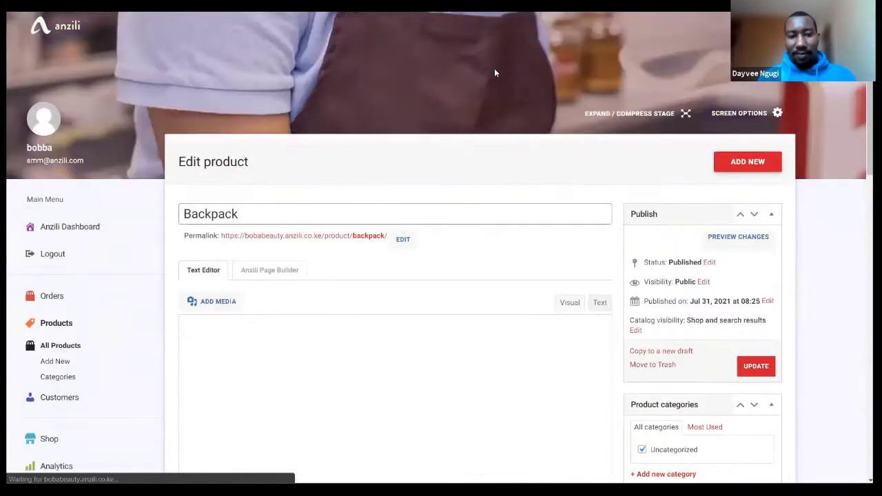
# Return to the Anzili Dashboard, open the live shop and look through its home page.
pyautogui.click(76, 231)
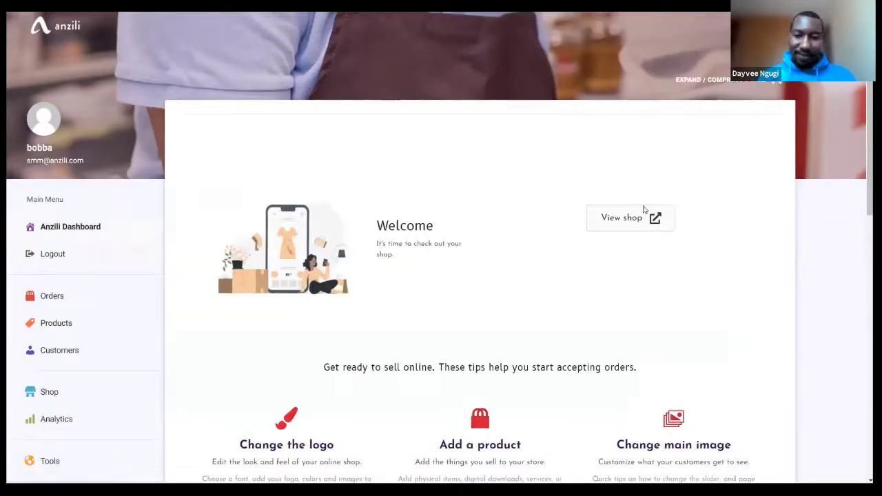
pyautogui.click(632, 221)
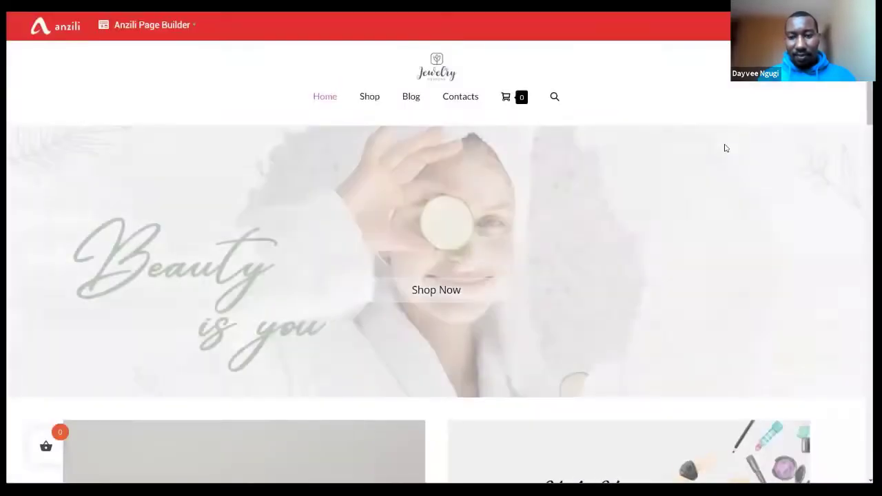
pyautogui.scroll(-10, 440, 262)
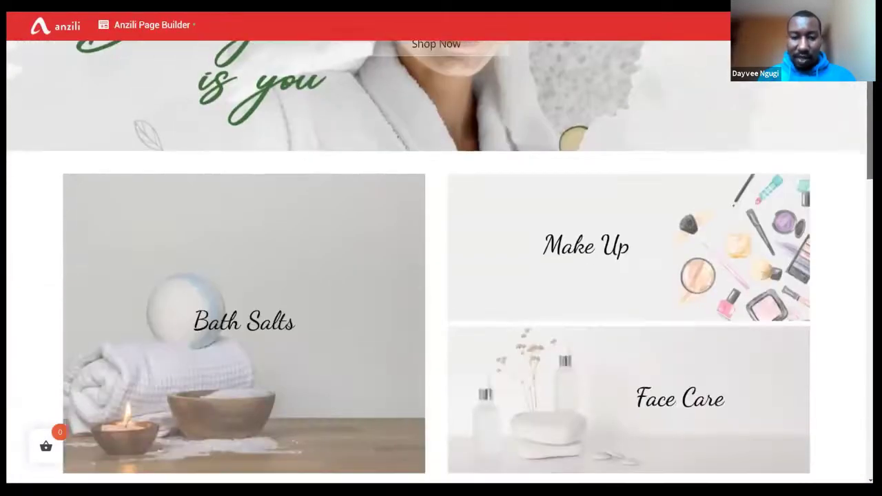
pyautogui.scroll(-3, 371, 104)
pyautogui.scroll(15, 371, 104)
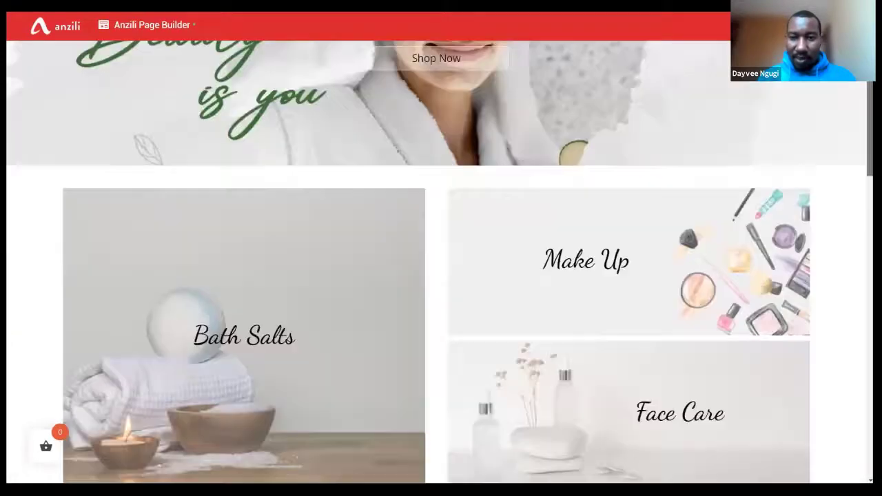
# Open the live store's Shop page and look through its product listing.
pyautogui.click(370, 100)
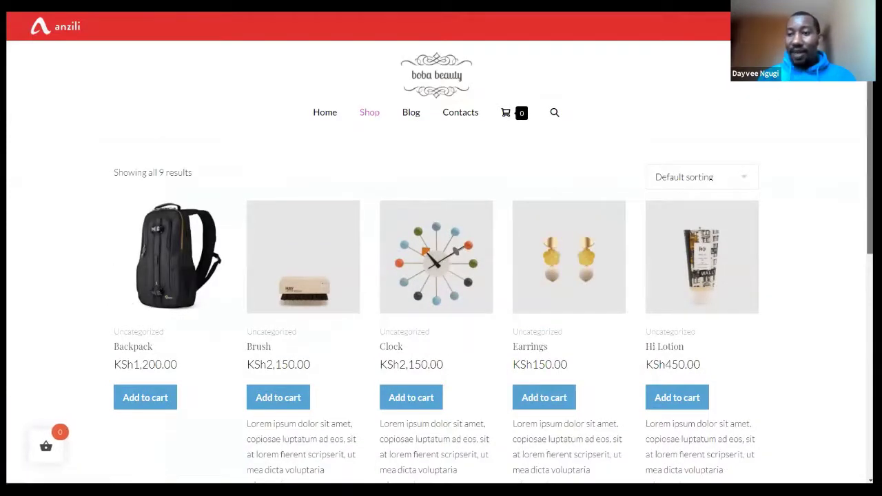
pyautogui.scroll(-2, 800, 158)
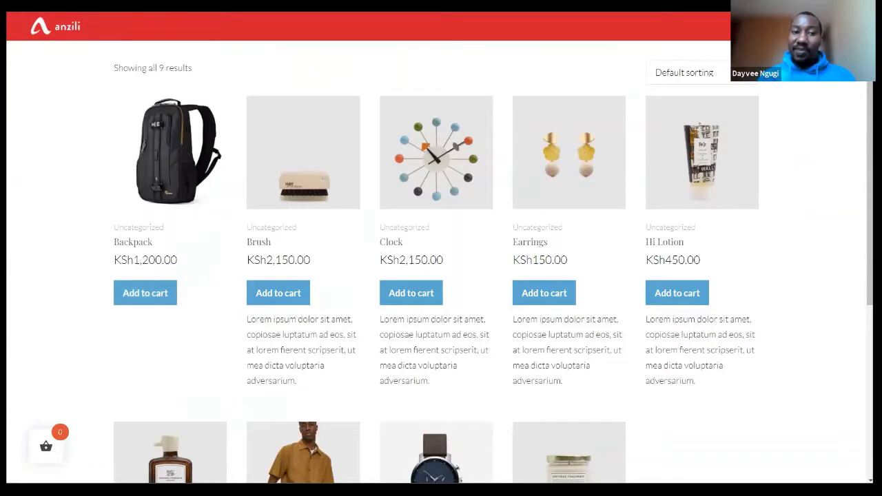
pyautogui.scroll(2, 870, 207)
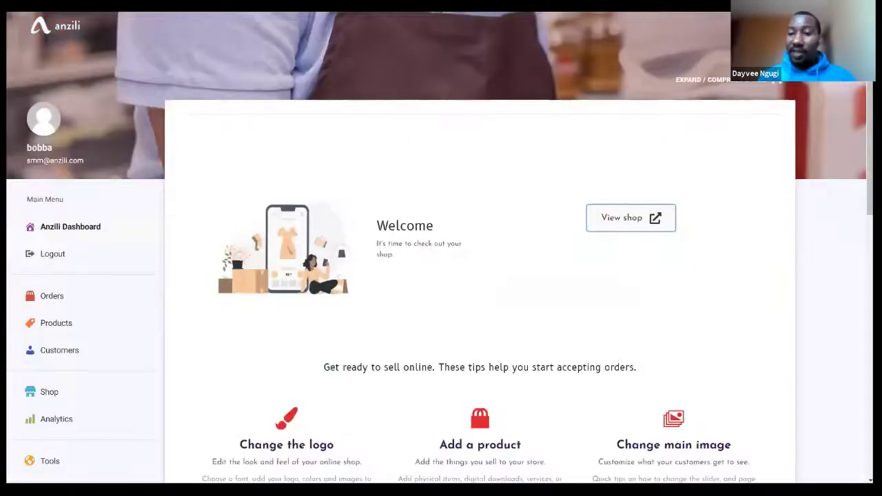
# Open the home page for customizing from the Anzili Dashboard and decline the page builder's introductory tour.
pyautogui.scroll(-2, 441, 276)
pyautogui.scroll(-3, 583, 288)
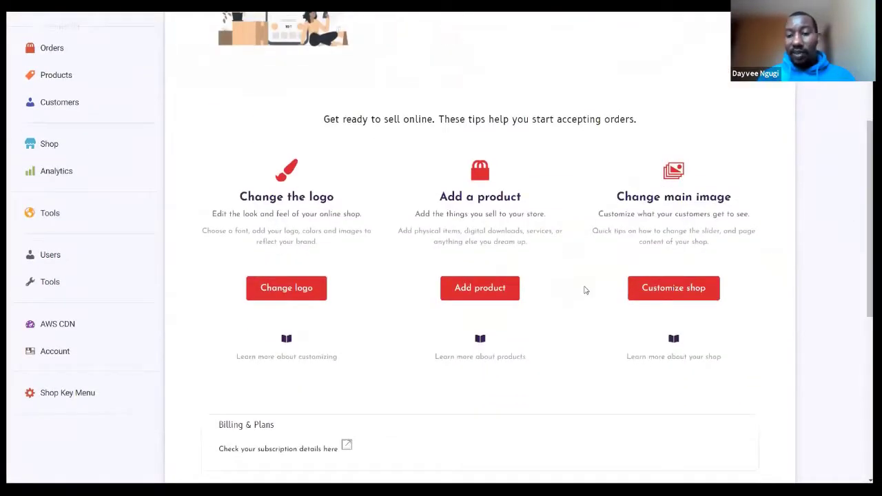
pyautogui.click(655, 289)
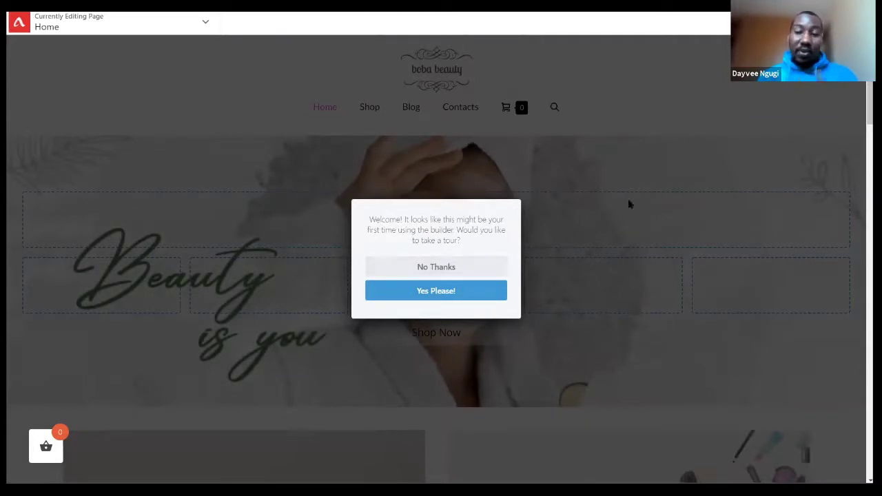
pyautogui.click(425, 266)
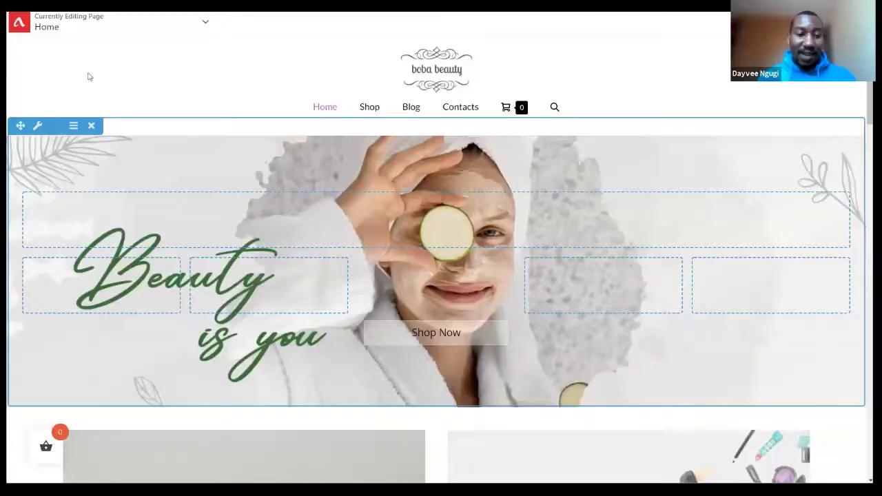